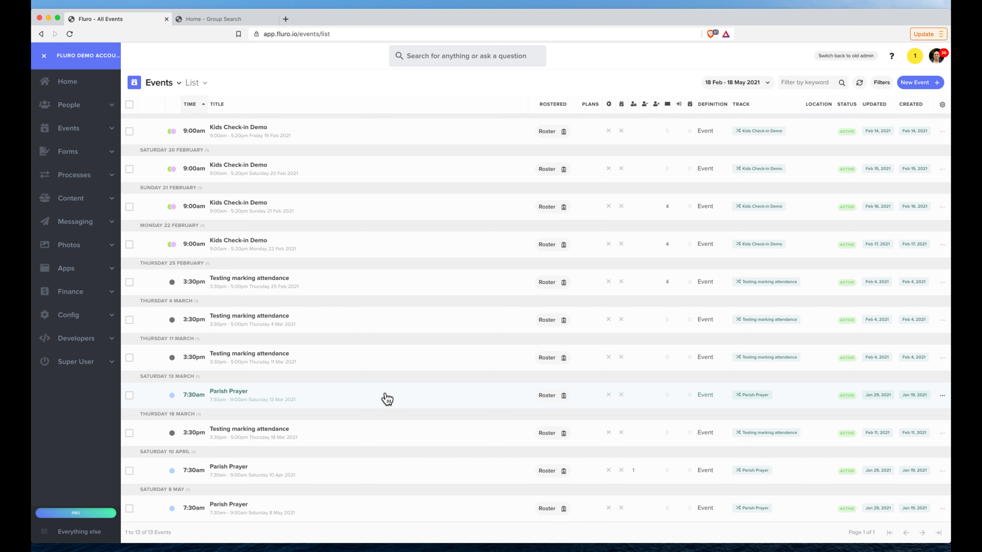
Add Young Adults Lifegroup as an expected group on the guest list of the 13 March Parish Prayer event, saving and closing it
click(386, 399)
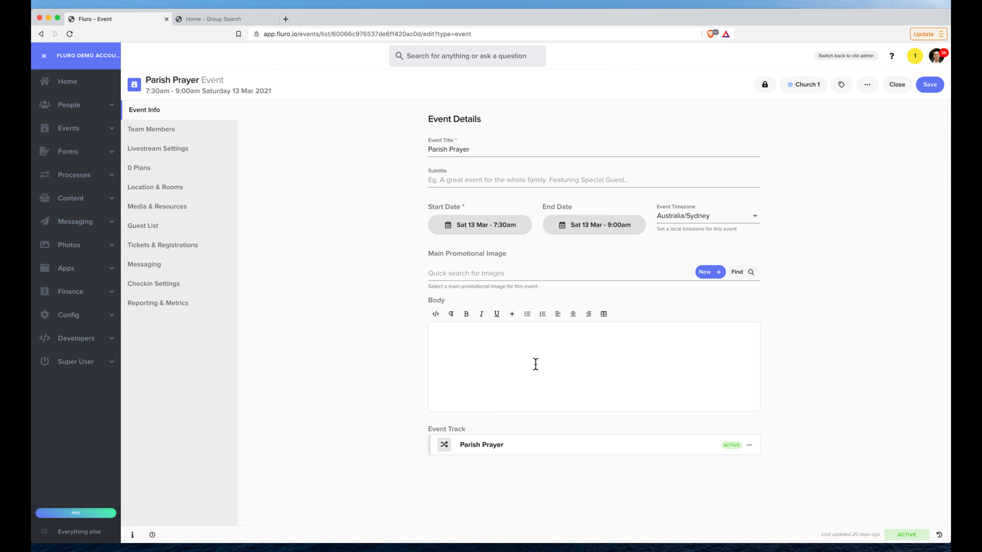
click(168, 227)
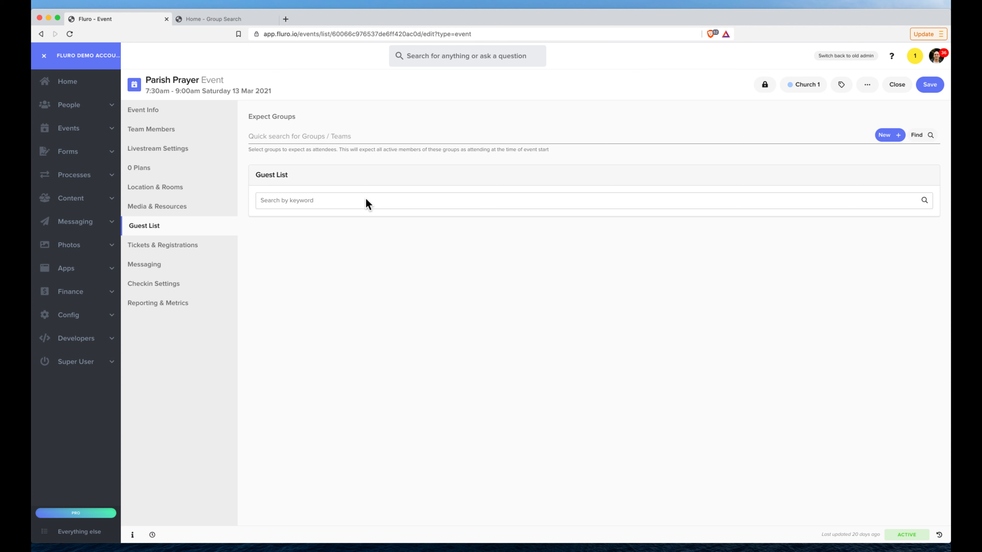
click(350, 135)
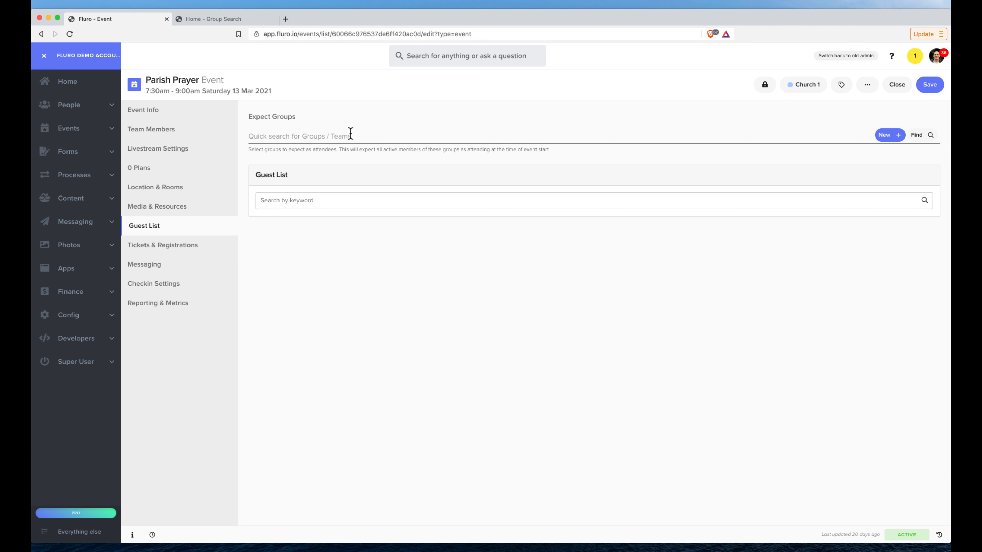
click(918, 137)
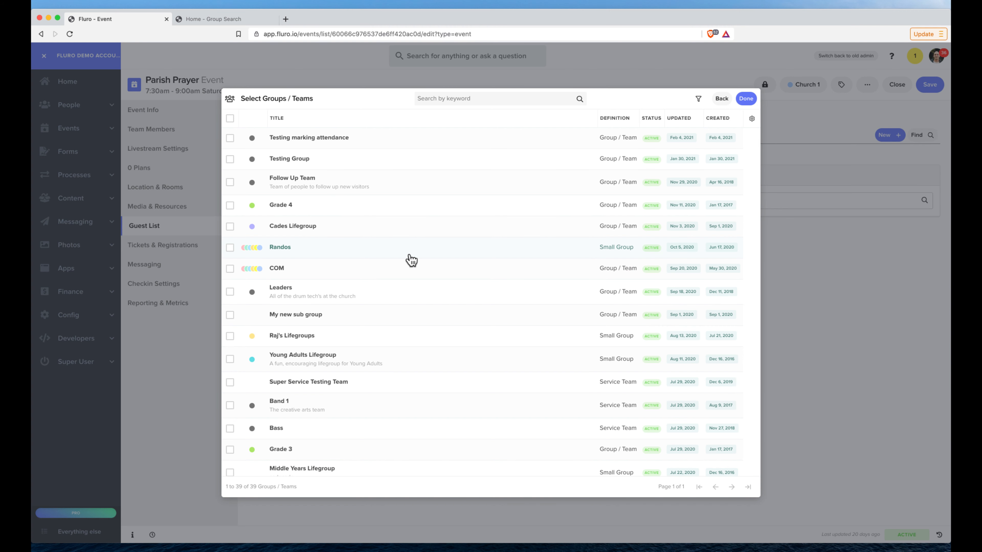
scroll(411, 260, down, 5)
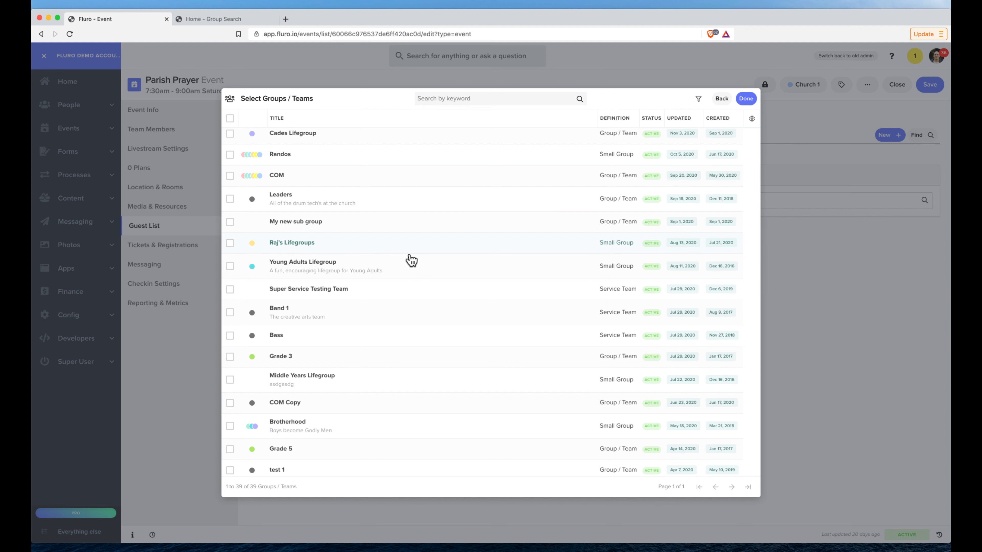
click(367, 265)
click(748, 99)
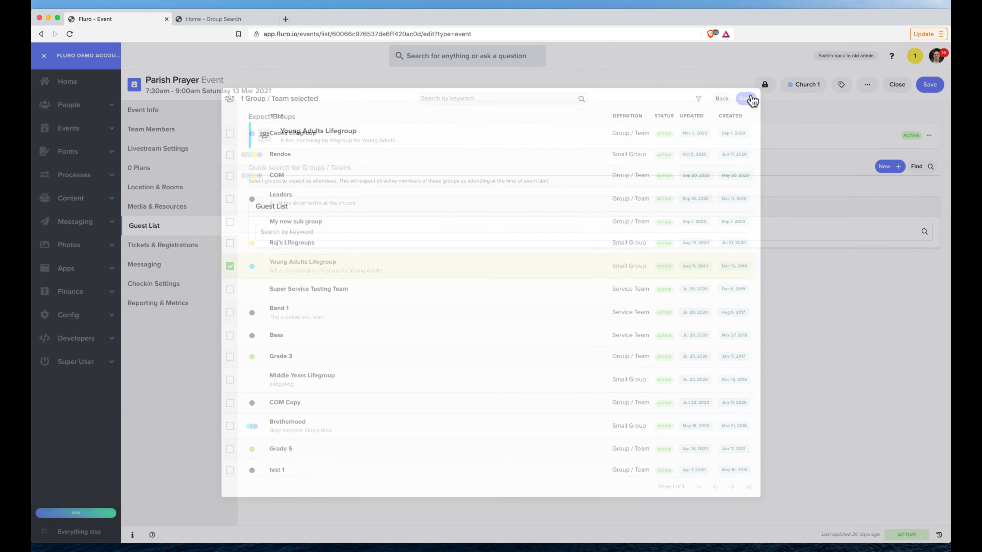
click(937, 85)
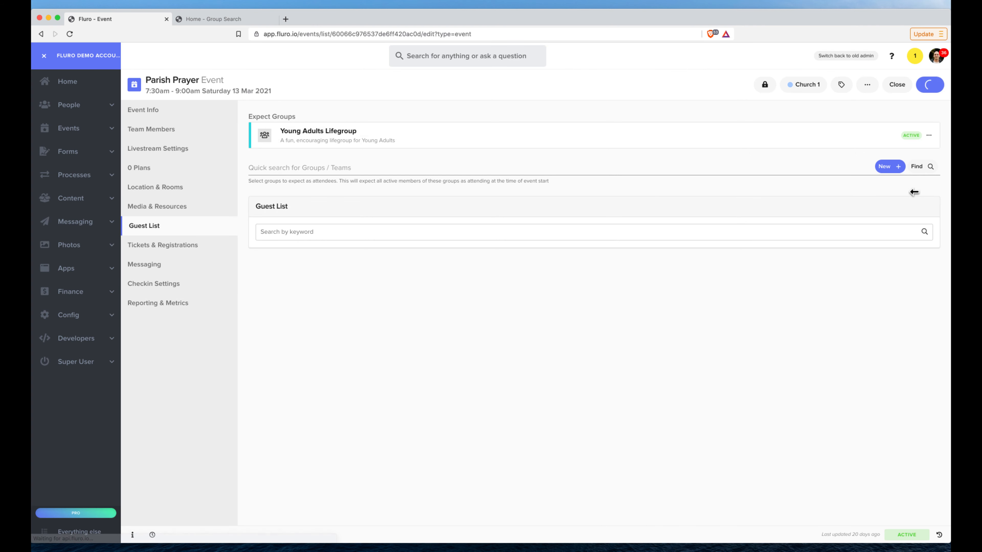
click(896, 87)
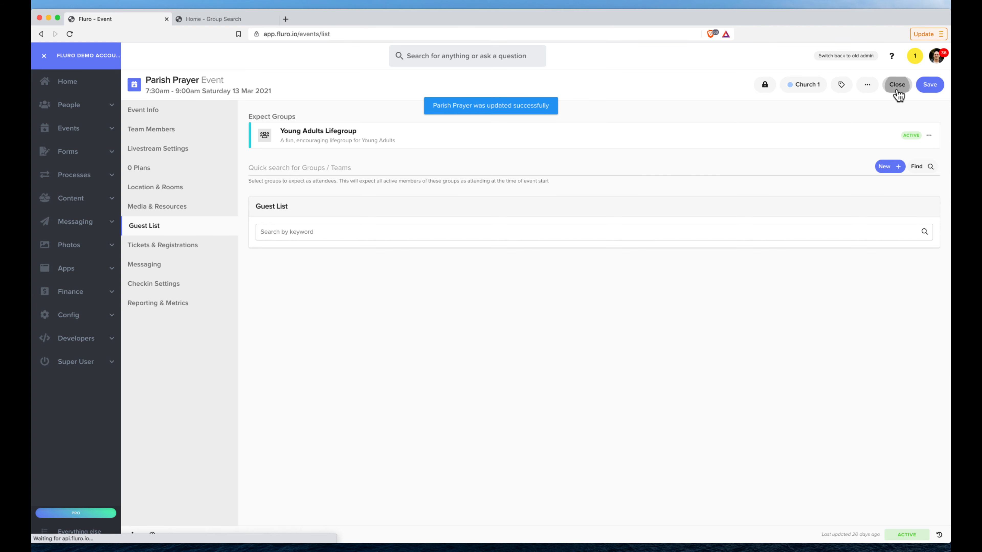
Reopen the 13 March Parish Prayer event, reload the page and review the expected guests on its guest list
click(340, 469)
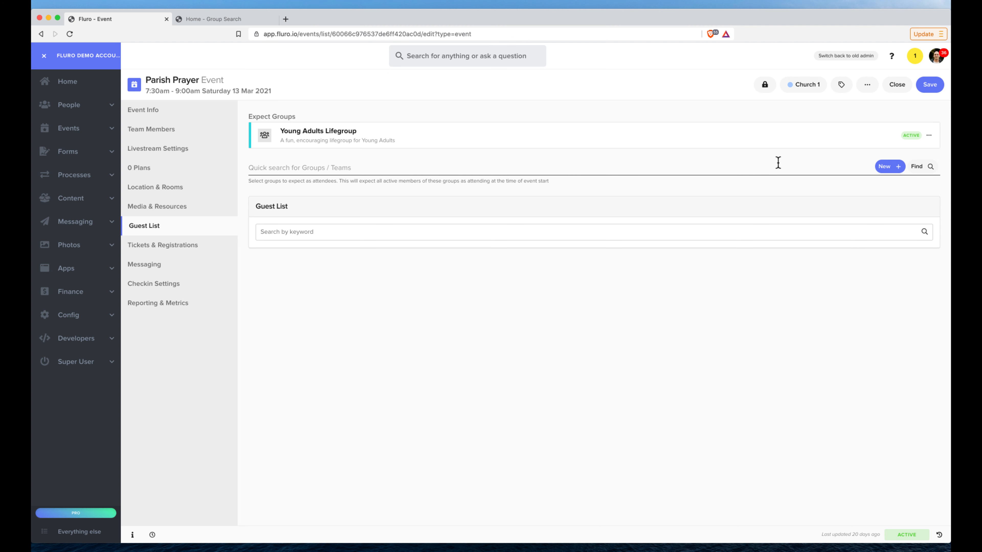
click(69, 34)
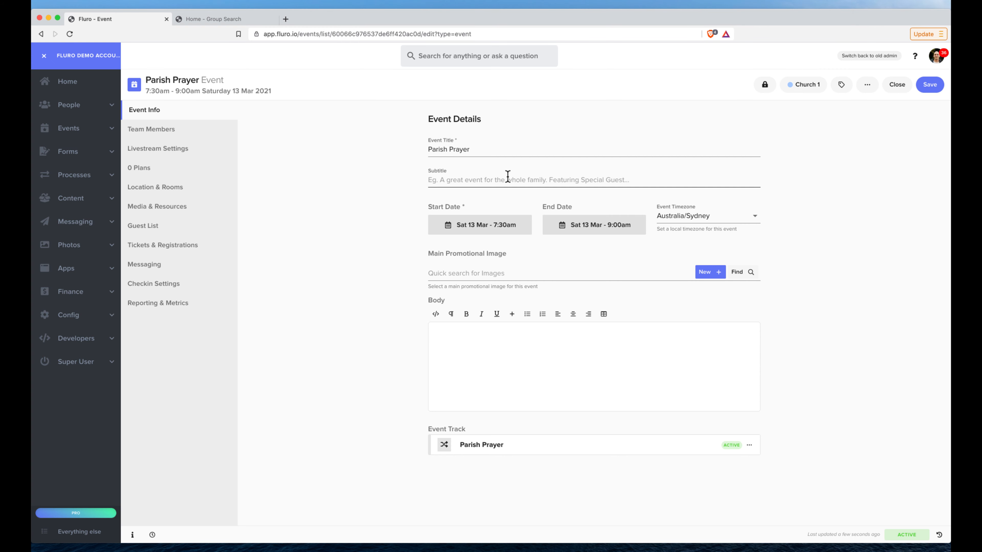
click(159, 225)
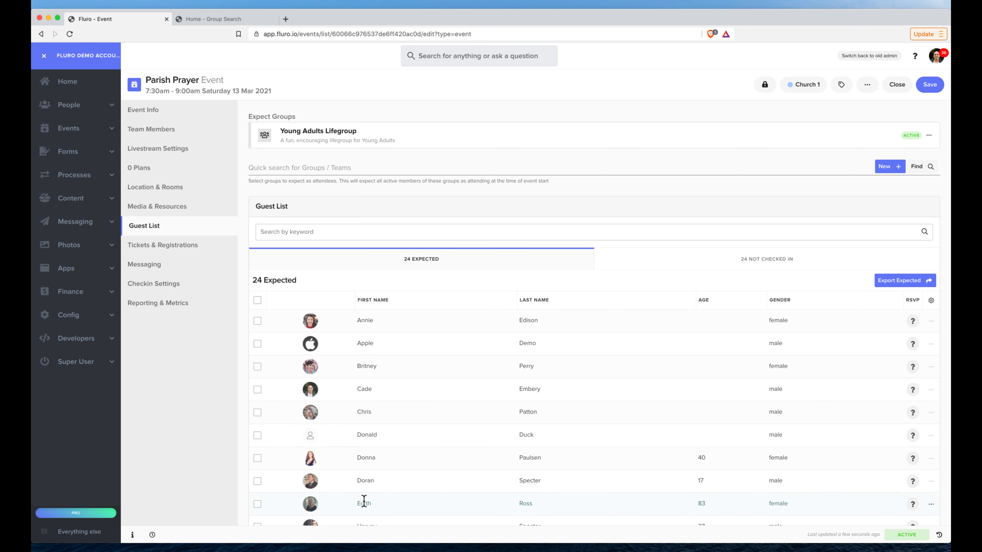
scroll(417, 325, down, 5)
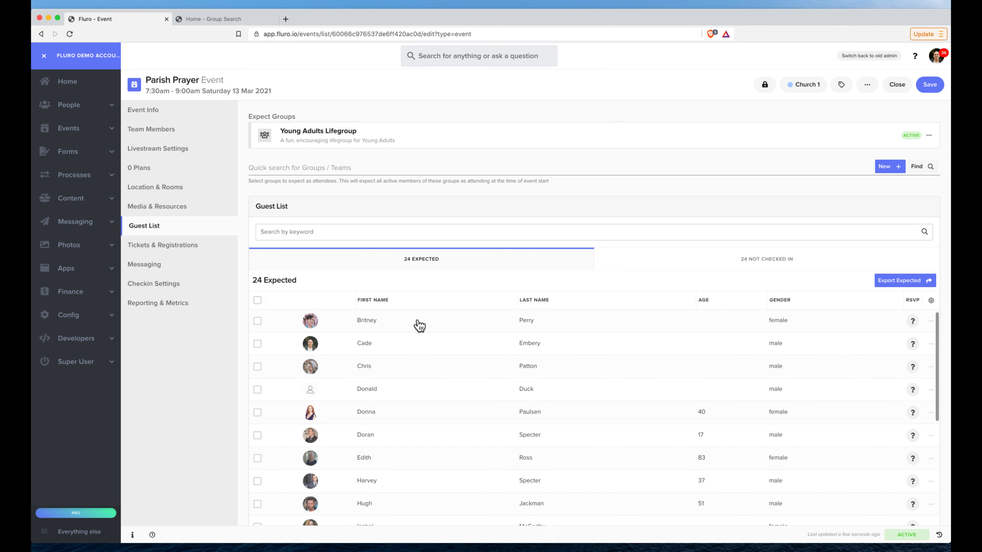
scroll(557, 188, down, 2)
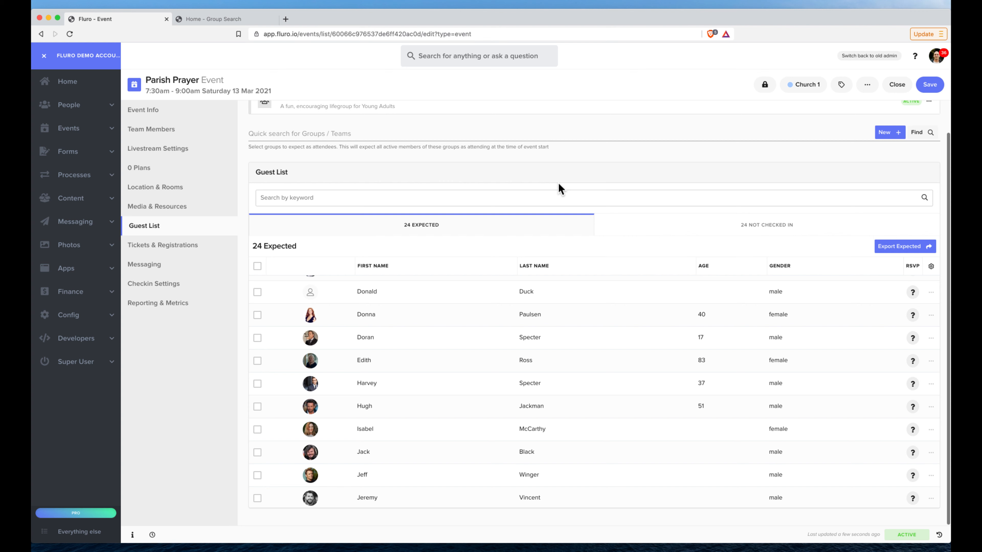
Compare the Not Checked In guests with the Expected guests on the event's guest list
click(681, 231)
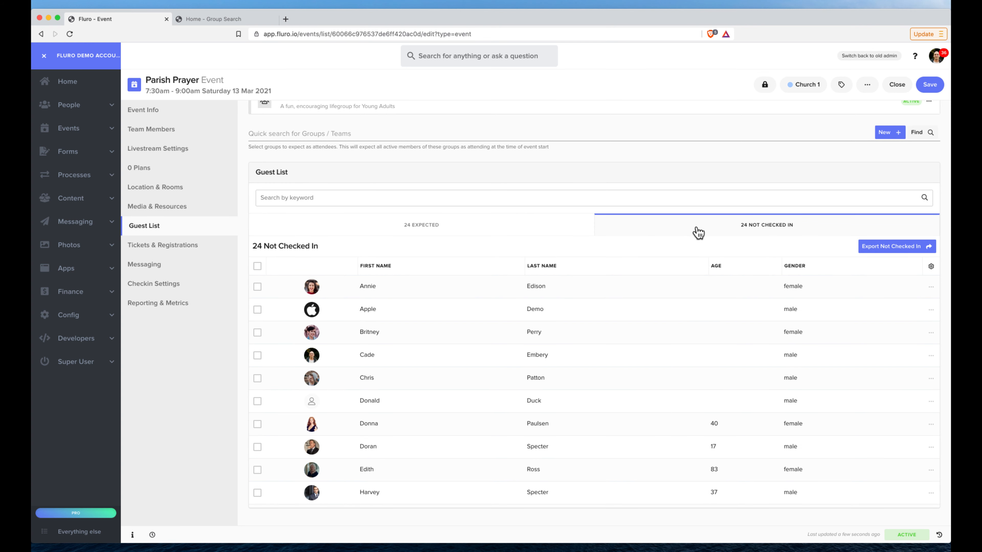
scroll(507, 211, up, 2)
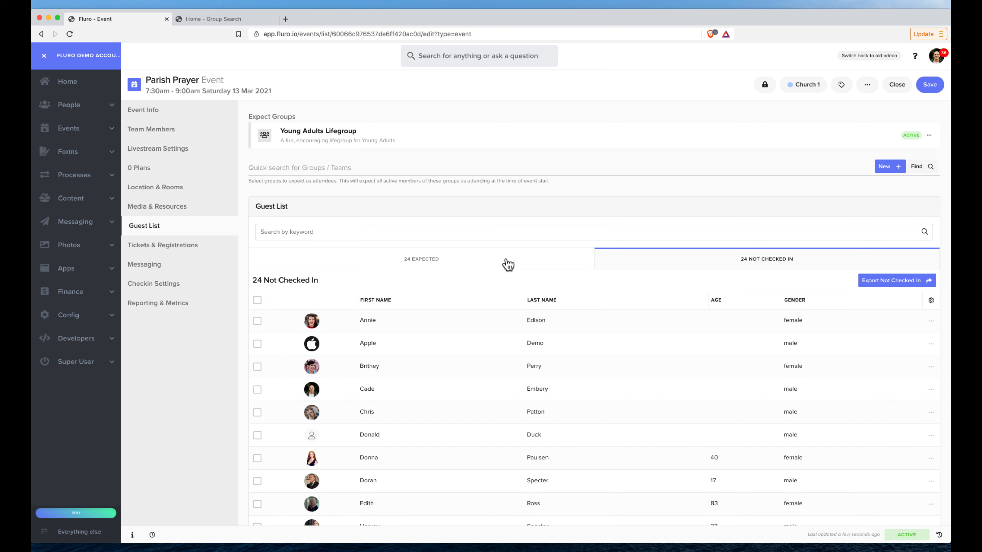
click(433, 263)
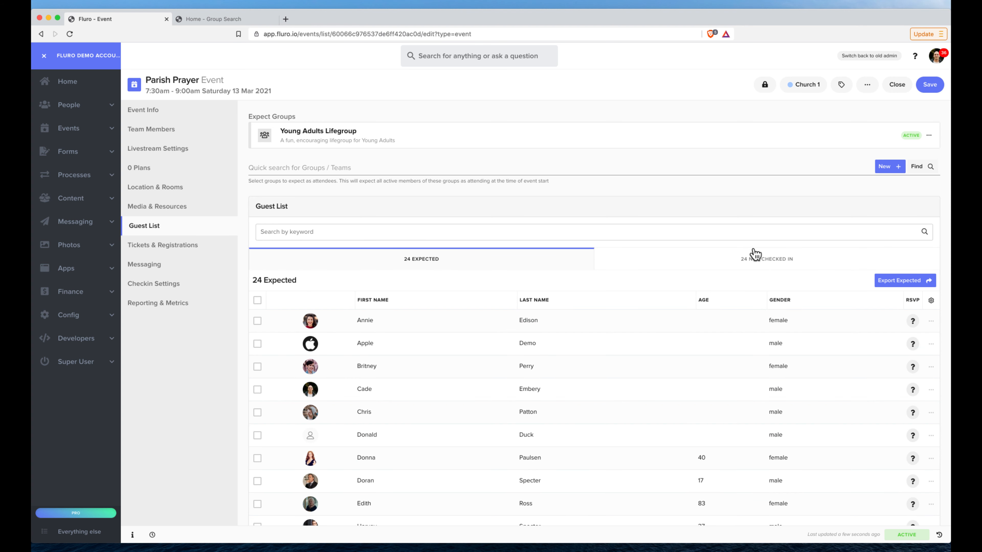
scroll(773, 266, down, 2)
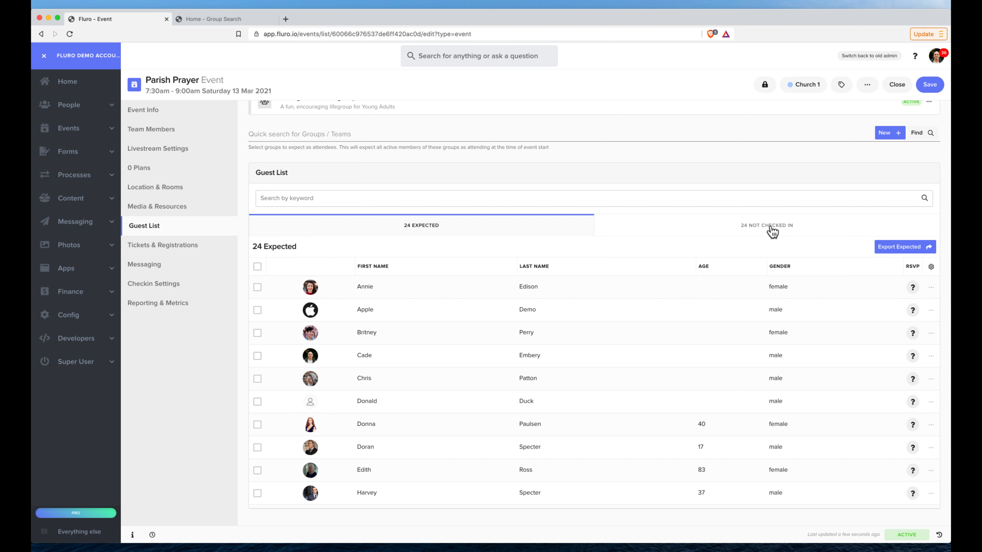
scroll(599, 201, up, 2)
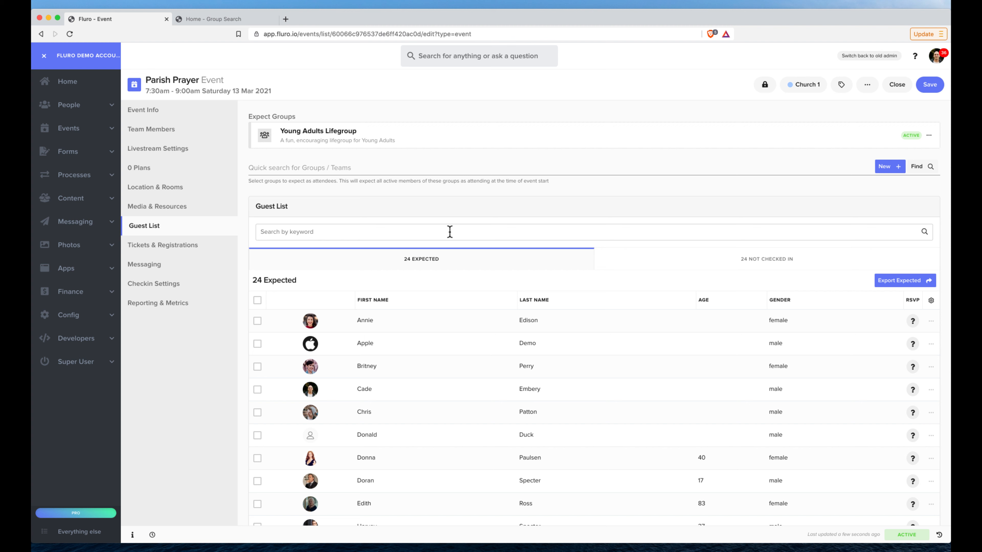
scroll(443, 203, down, 1)
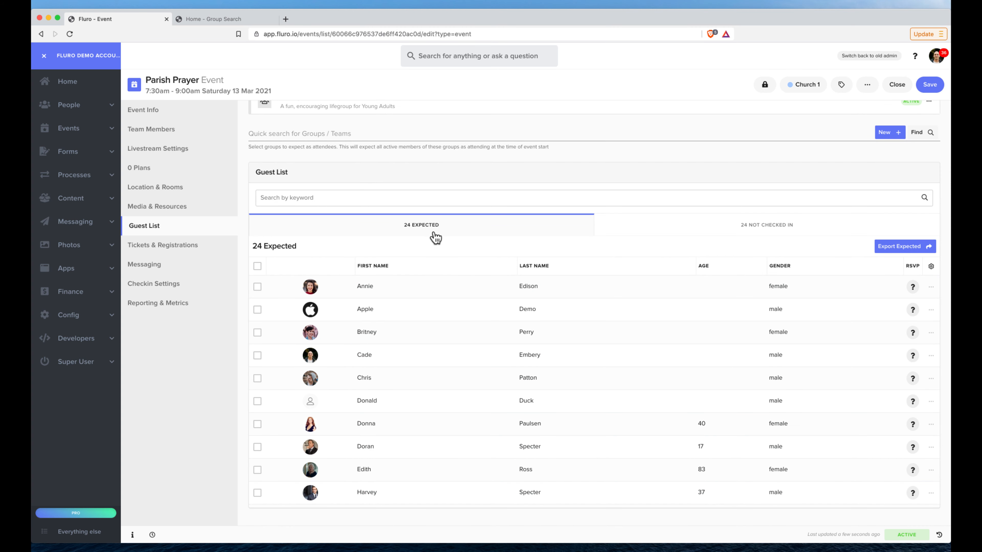
scroll(449, 243, up, 1)
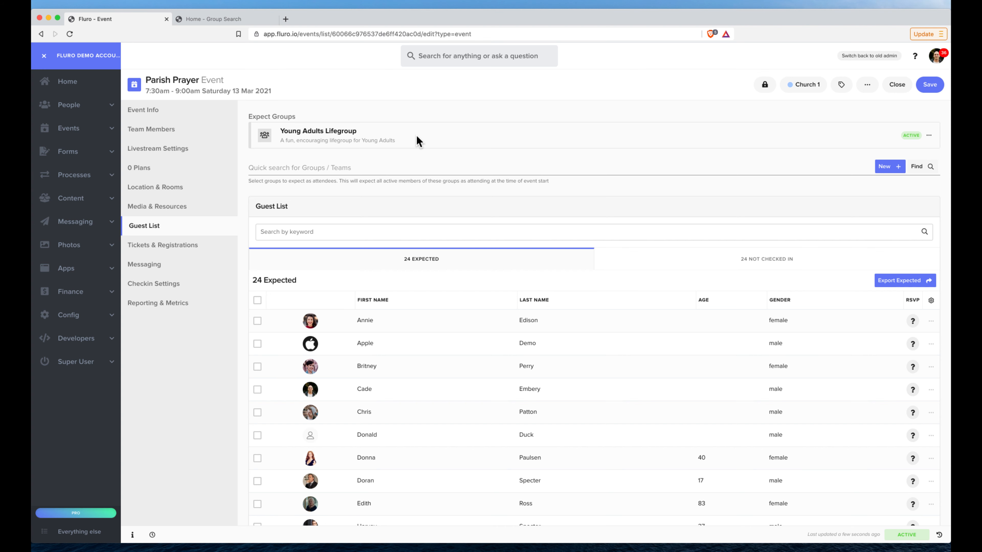
scroll(477, 160, down, 1)
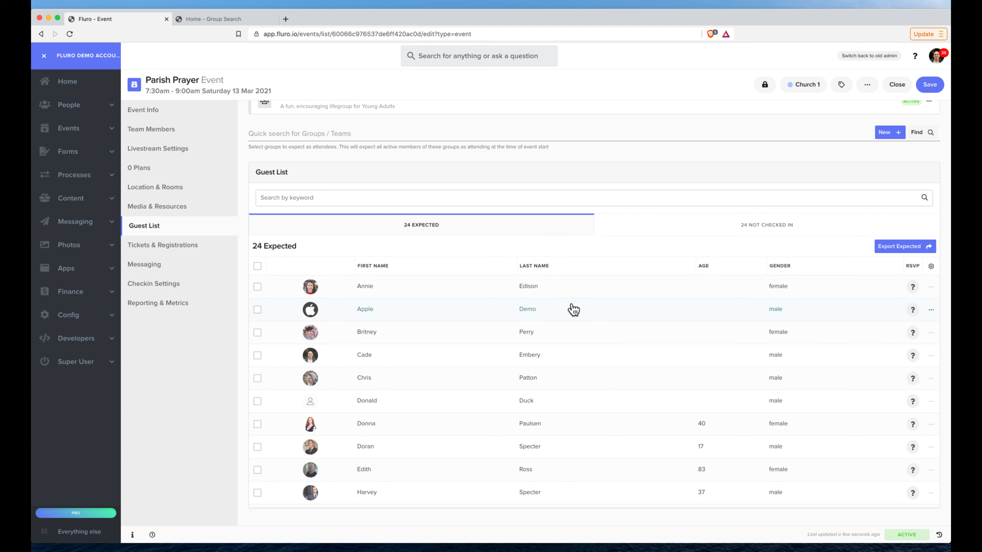
Select all expected guests to view the available bulk actions, and clear the selection
click(257, 266)
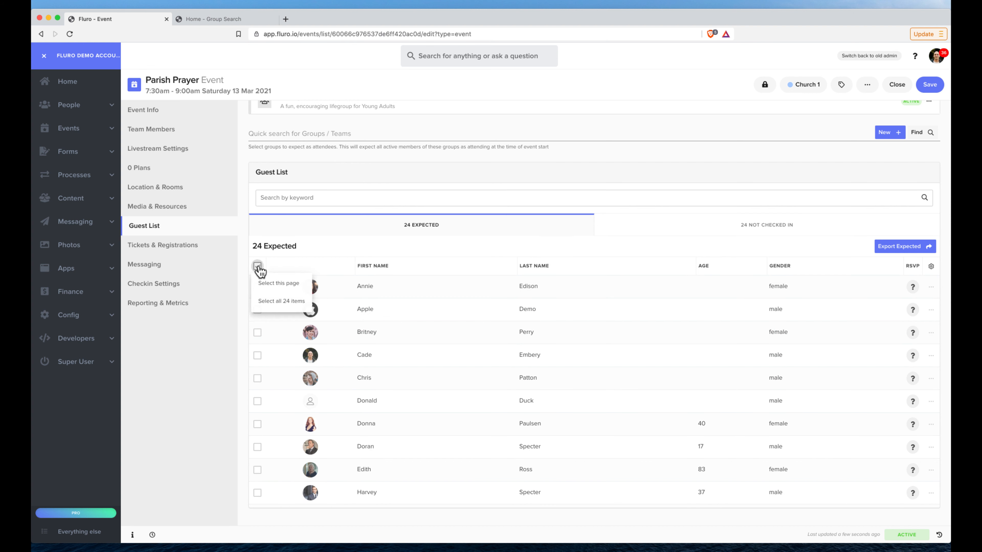
click(277, 288)
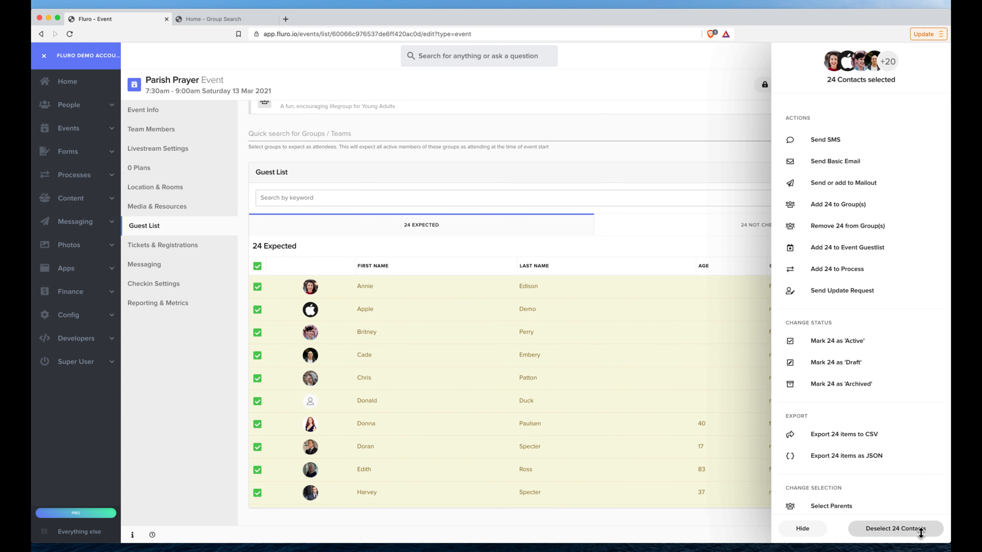
click(893, 529)
Try sorting the expected guests by last name, and sort them by first name in descending order
click(425, 273)
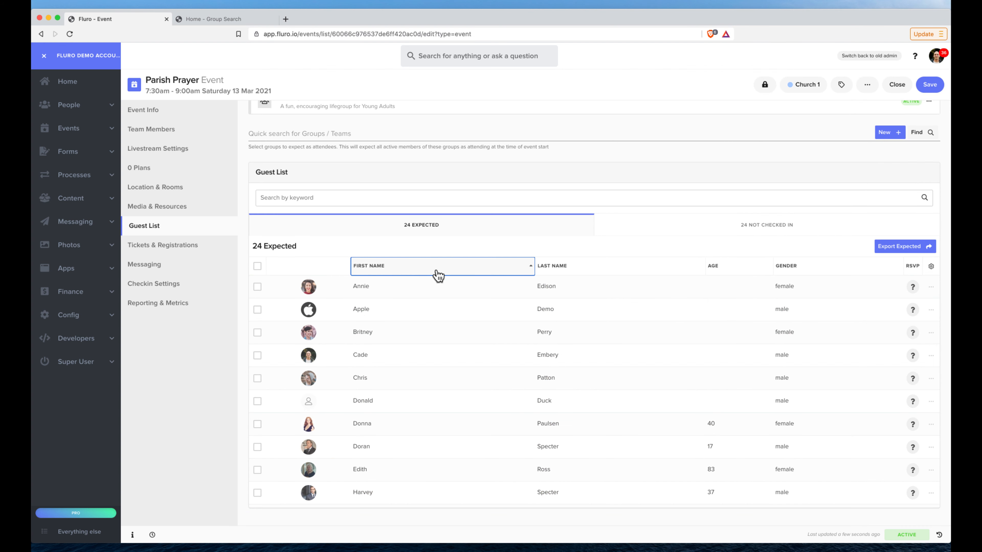
click(576, 266)
click(478, 271)
click(494, 266)
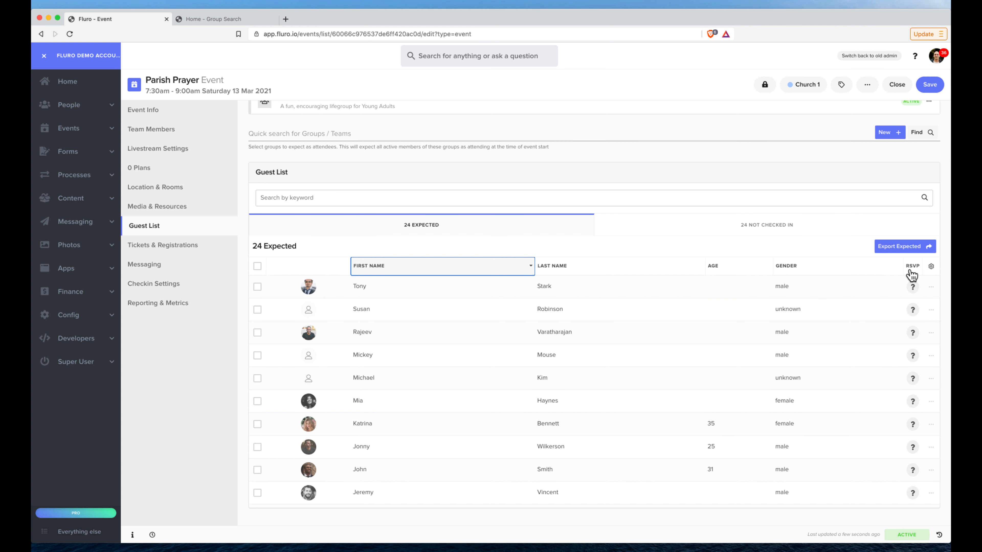
Set the RSVP of the first listed guest to confirmed and of the second listed guest to declined
click(913, 289)
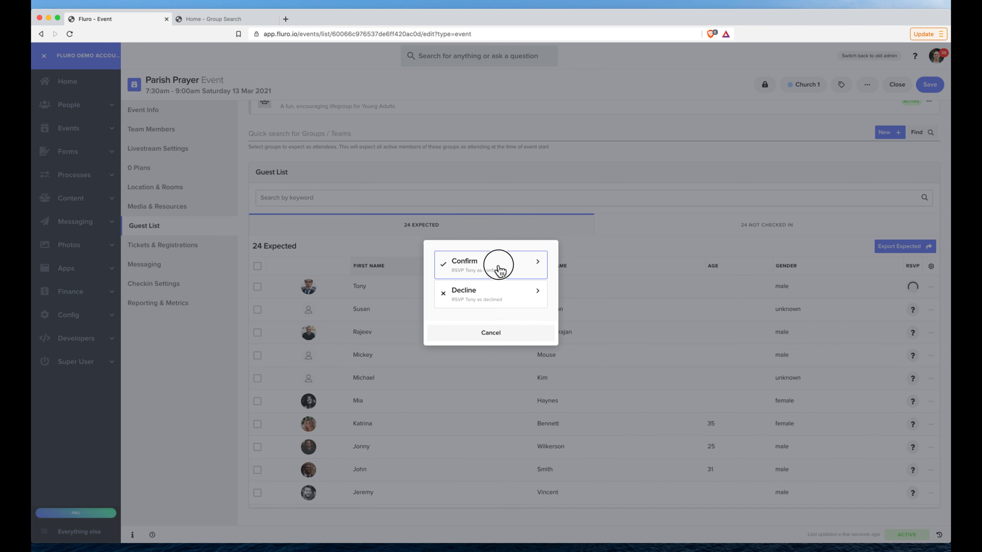
click(501, 271)
click(914, 311)
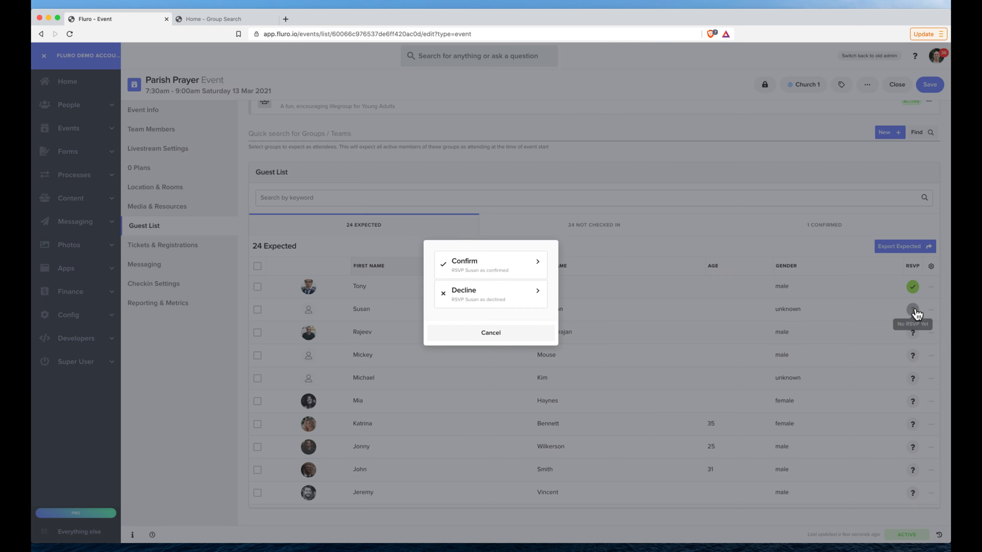
click(514, 297)
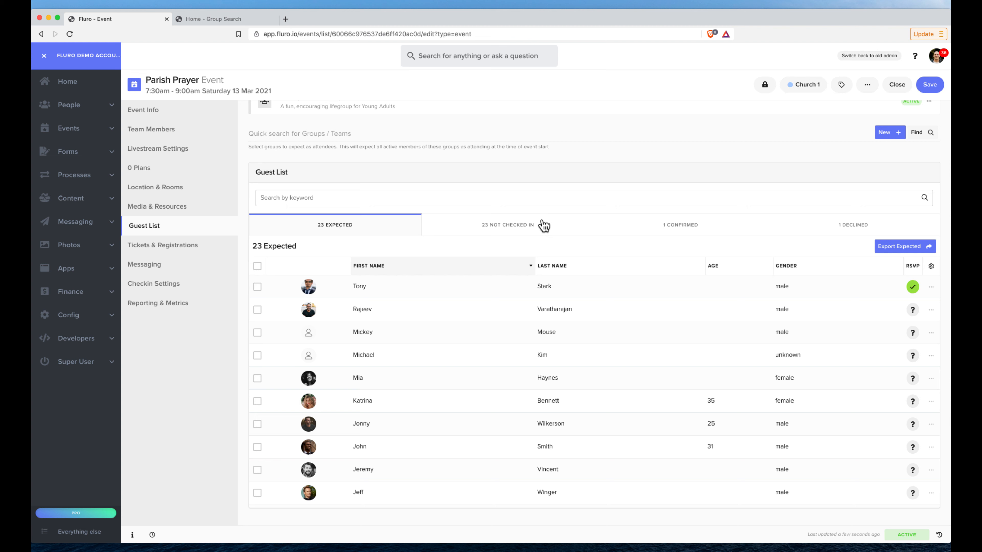
Review the Confirmed and Declined guest lists and return to the Expected guests
click(682, 232)
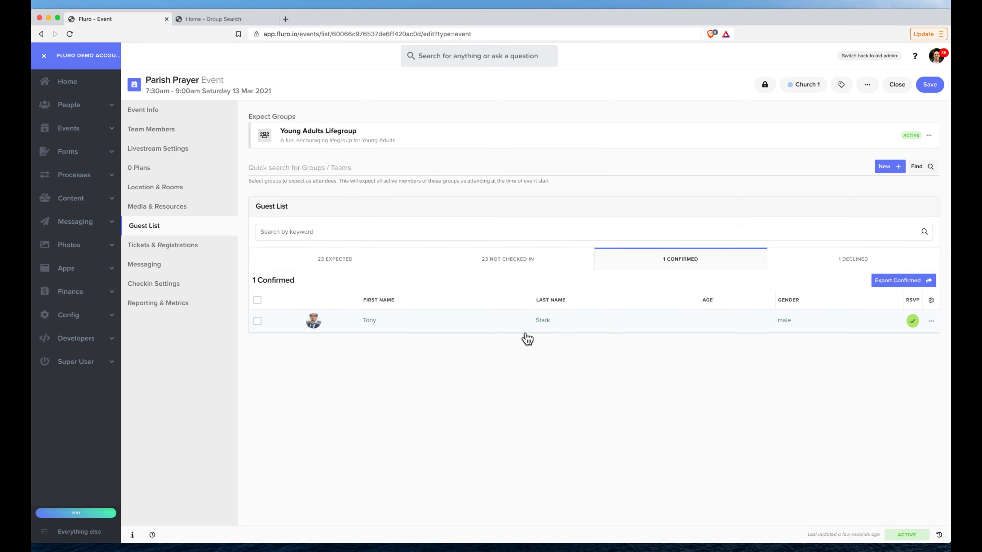
click(833, 266)
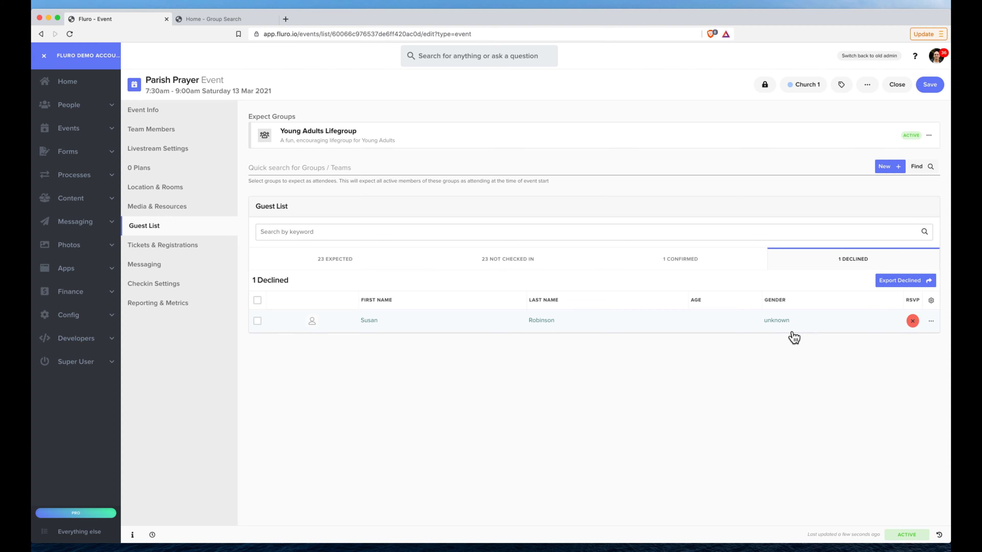
click(738, 264)
click(369, 267)
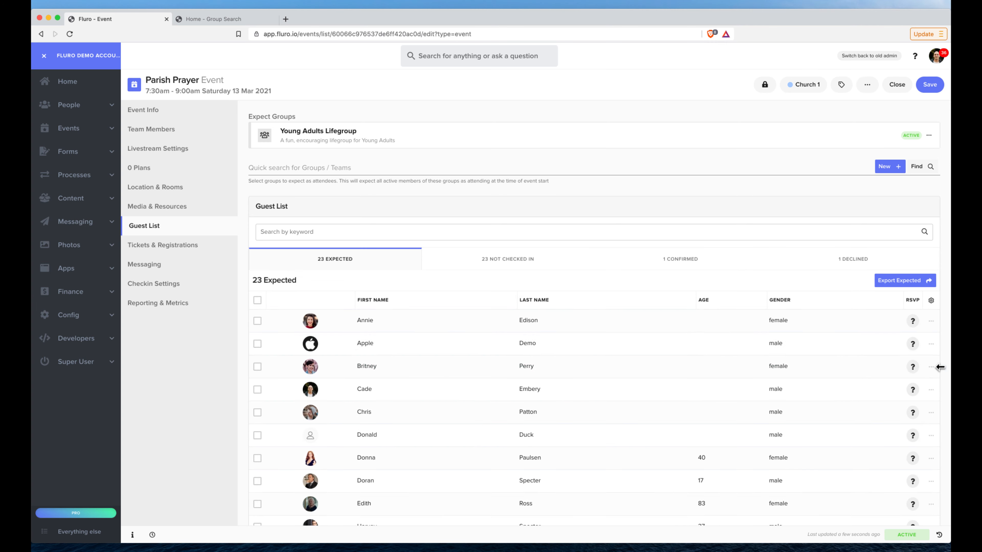
Confirm the RSVPs of the second and third guests in the Expected list
click(912, 344)
click(505, 276)
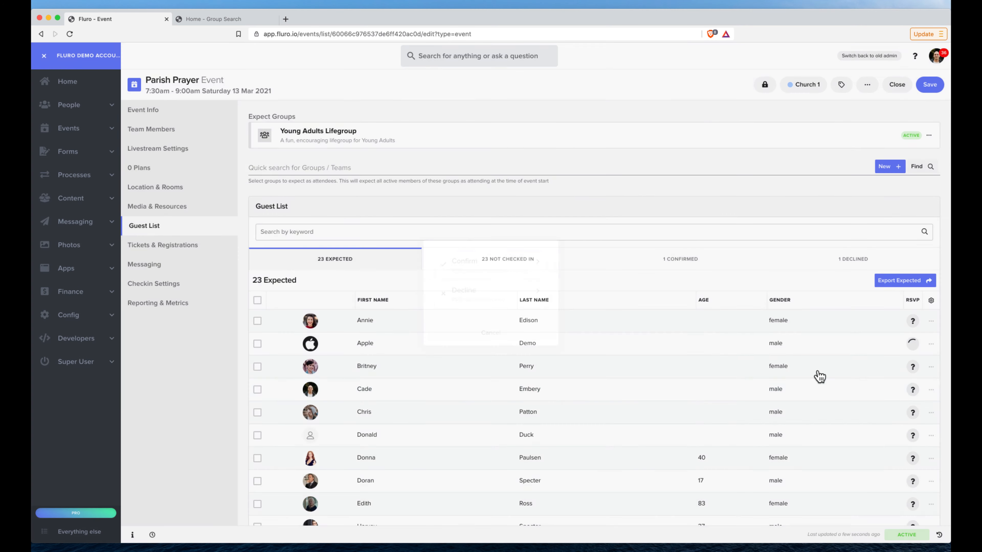
click(913, 367)
click(508, 272)
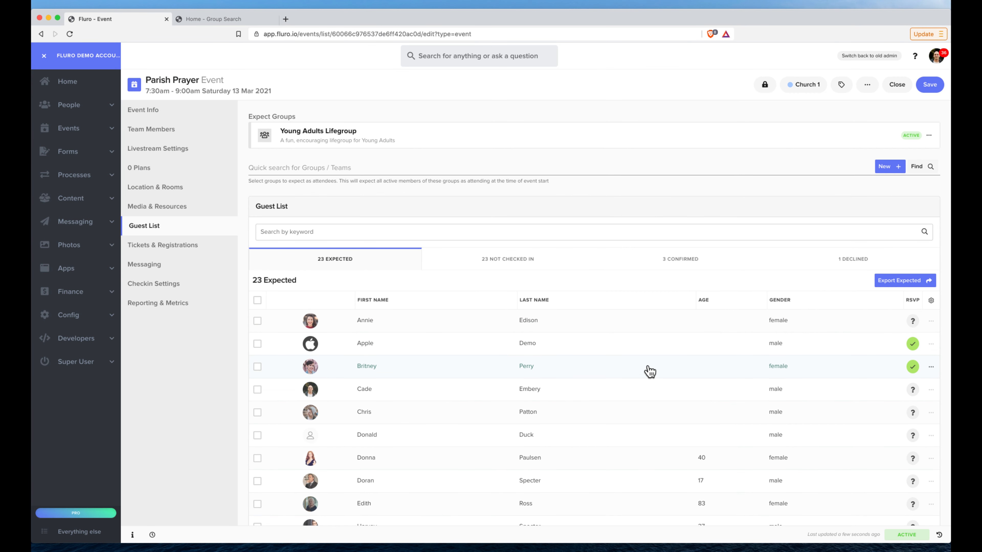
scroll(650, 371, down, 3)
scroll(650, 371, up, 3)
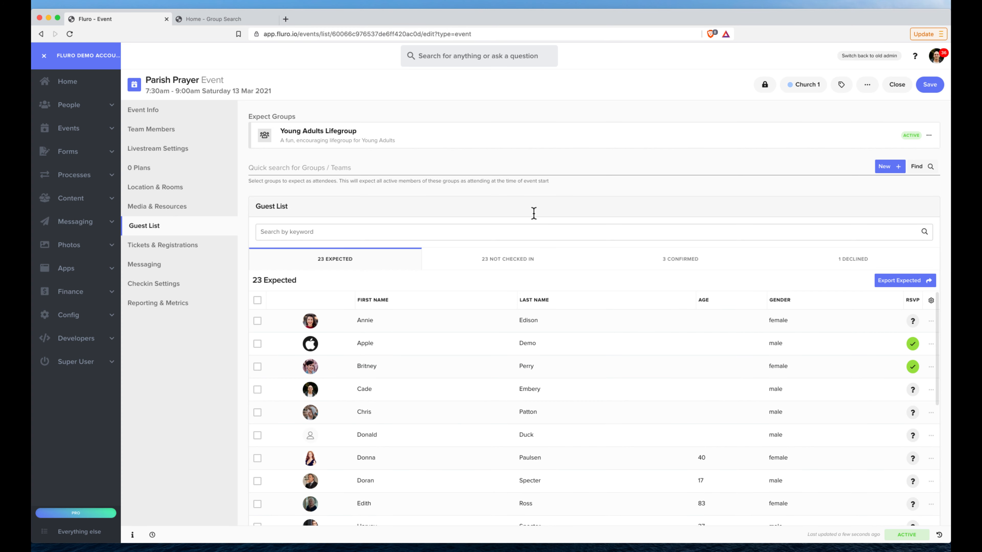
scroll(534, 213, down, 1)
scroll(534, 213, up, 1)
Choose four contacts from the contact list to add to the Parish Prayer event's guest list
click(871, 91)
scroll(835, 325, down, 3)
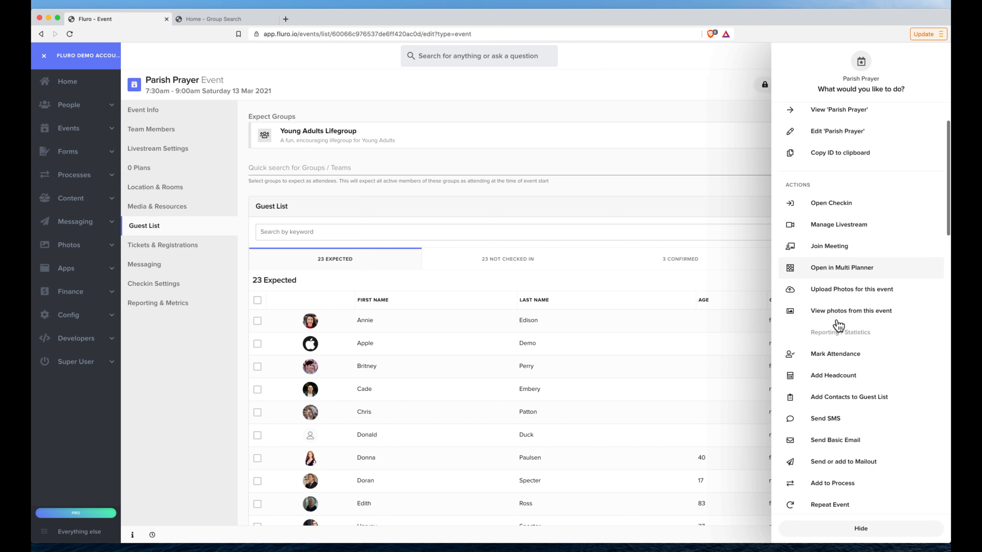
scroll(837, 326, down, 2)
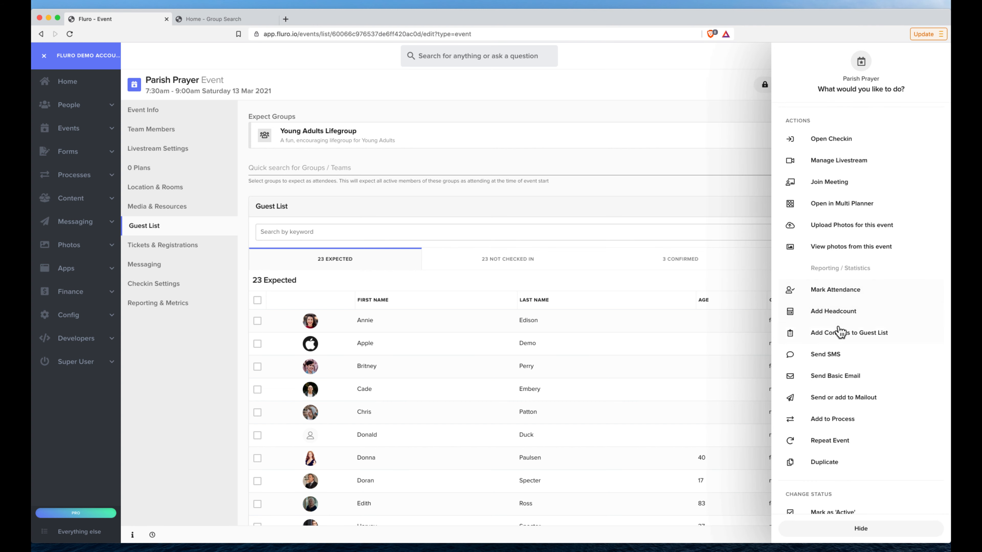
click(839, 337)
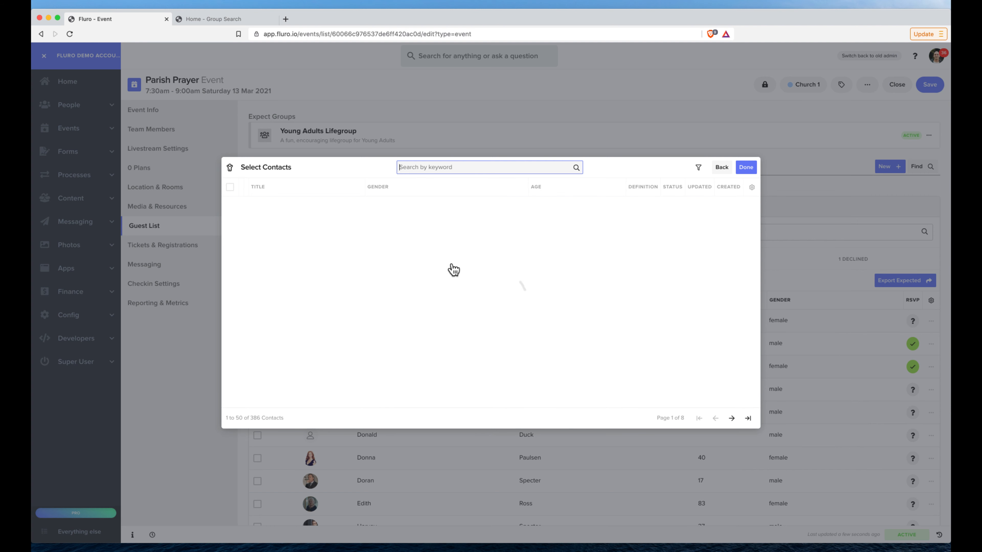
scroll(343, 363, down, 4)
click(345, 333)
click(347, 310)
click(346, 267)
click(353, 250)
click(746, 101)
Add the four contacts to the event with guest type Create Tickets and ticket type Standard, and dismiss the completion notice
click(267, 300)
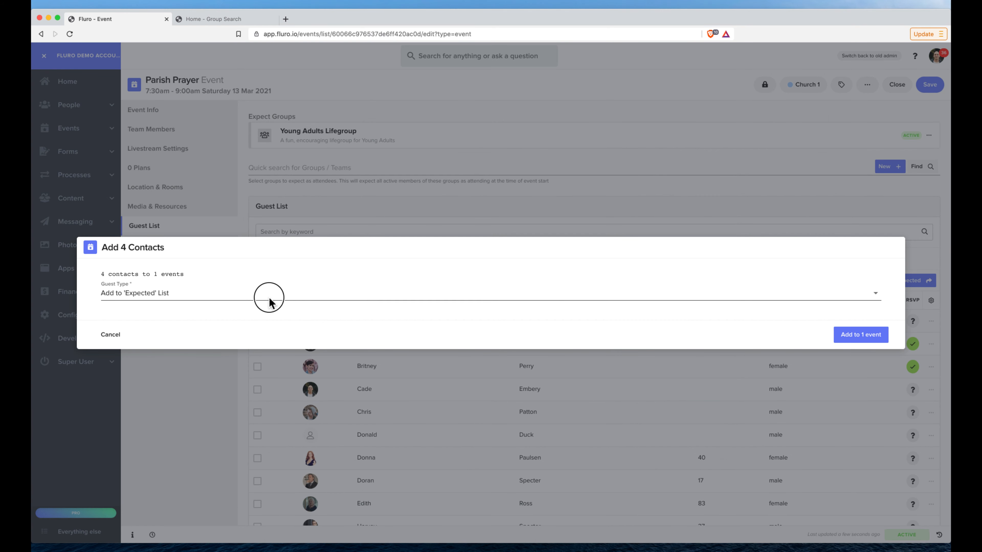
click(172, 366)
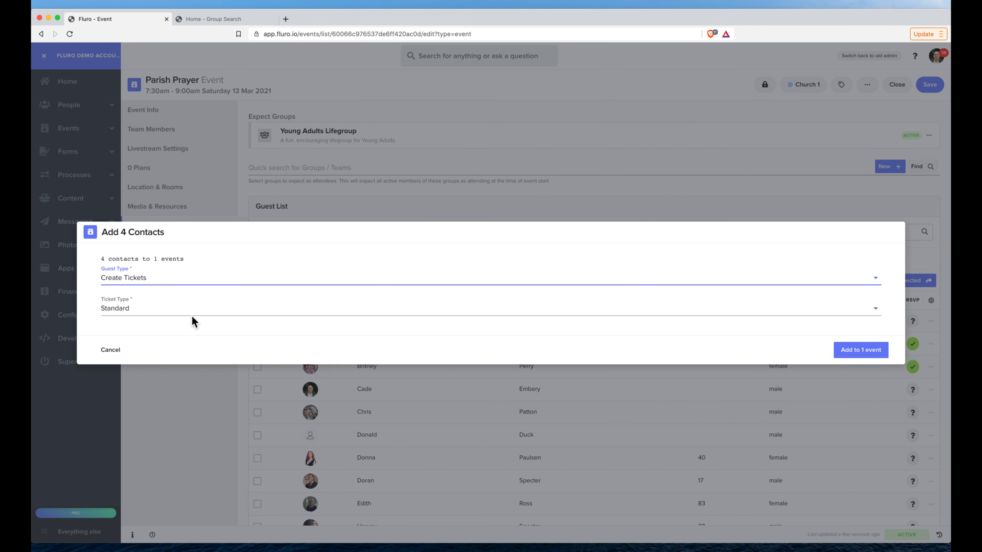
click(855, 350)
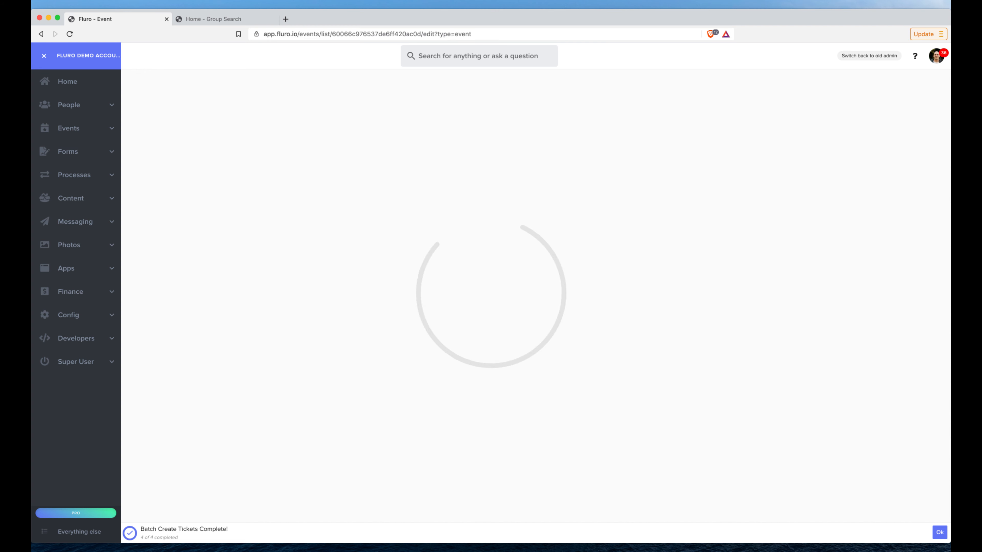
click(941, 534)
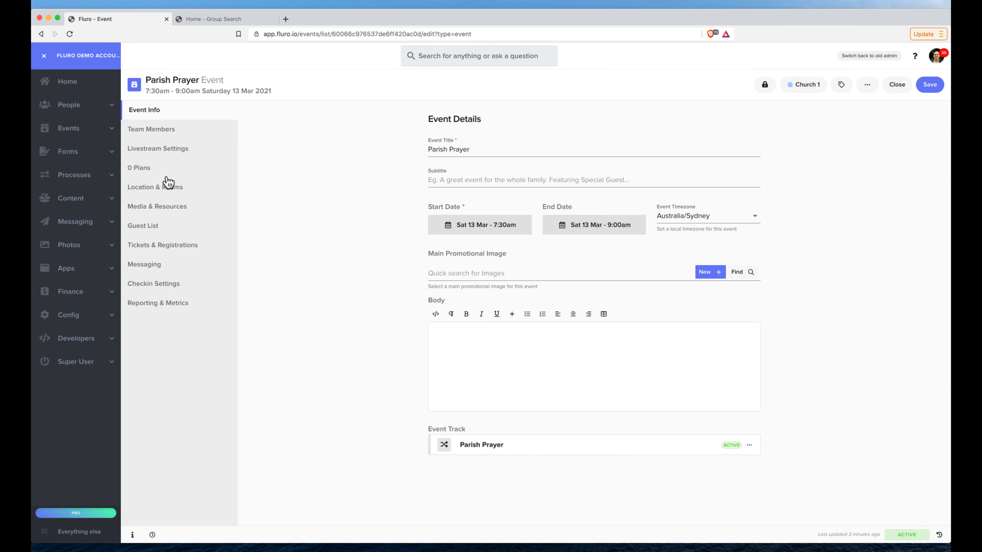
Review the guest list's ticket holders, and check the actions available for the first ticket in Tickets & Registrations
click(158, 228)
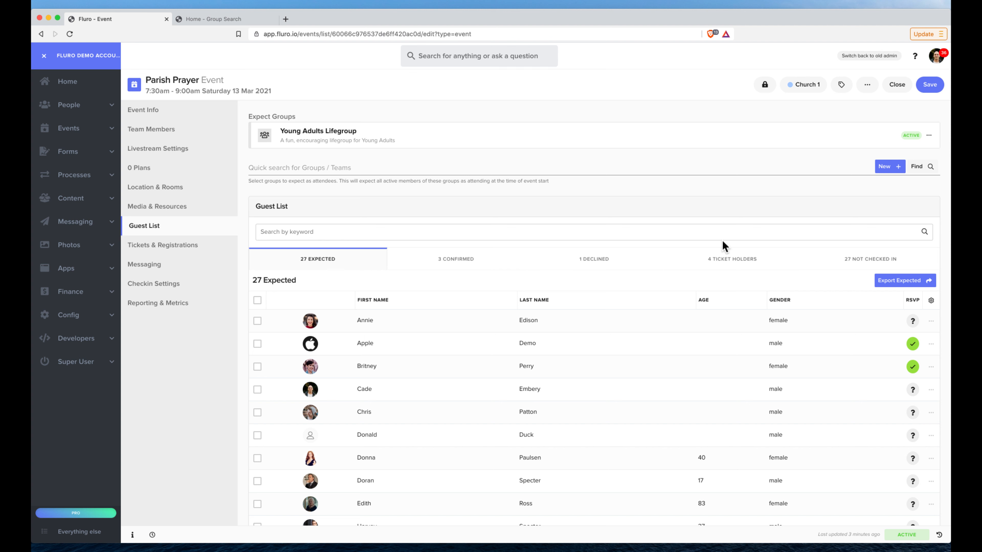
click(731, 261)
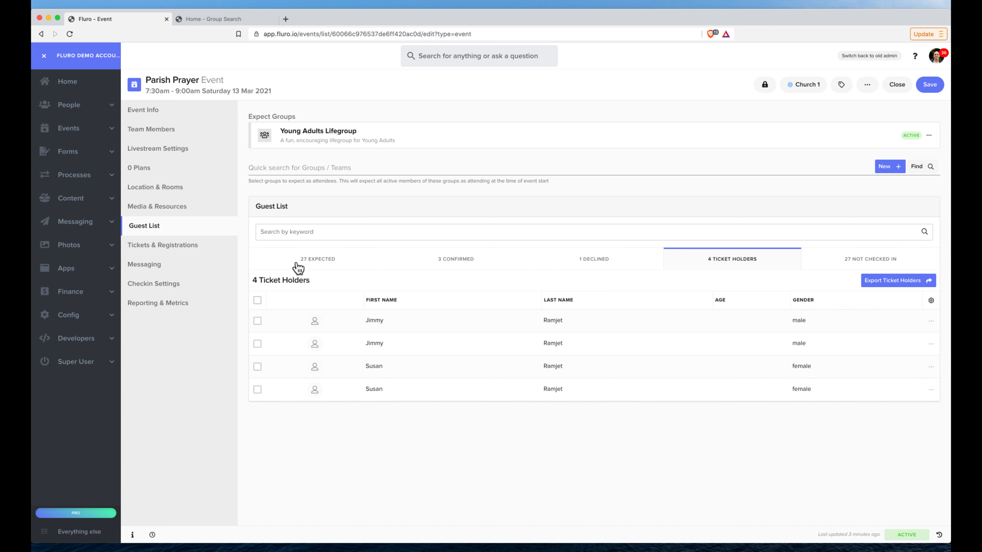
click(192, 250)
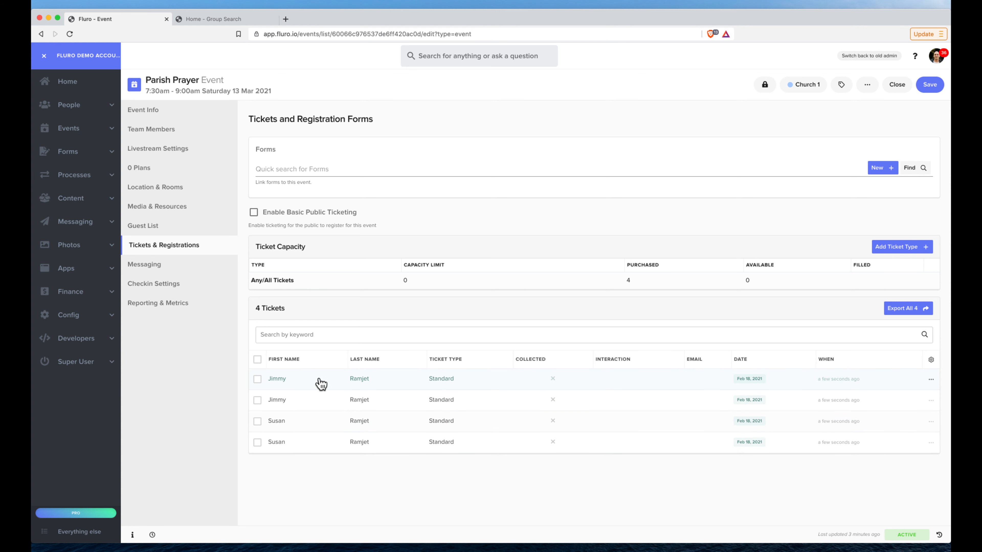
click(257, 378)
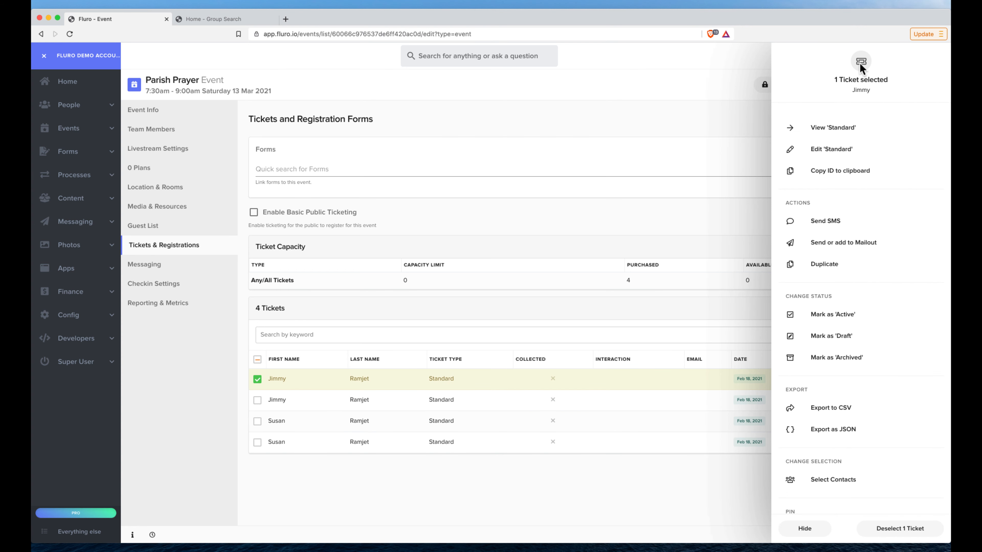
click(257, 382)
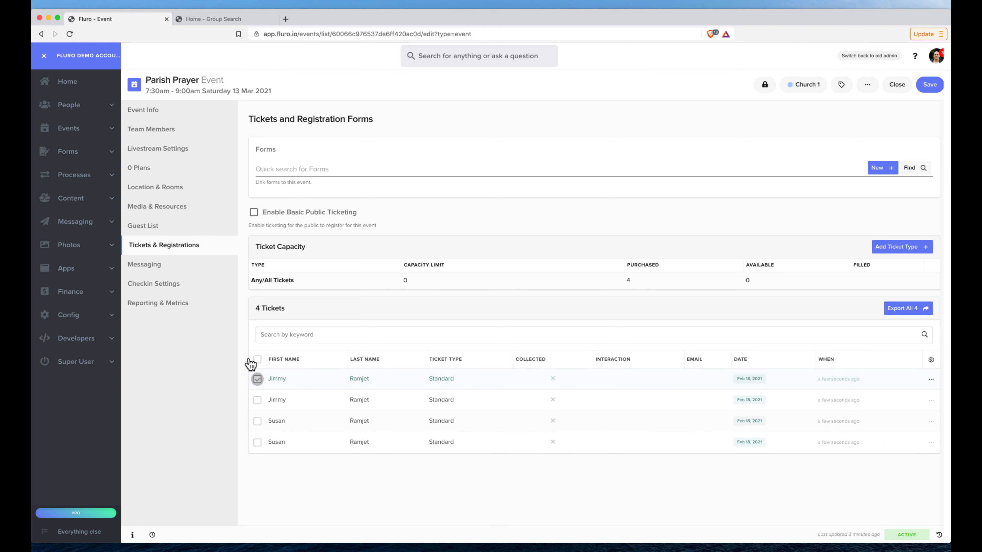
Check the actions available for the first contact among the guest list's ticket holders, leaving no contact selected
click(166, 232)
click(727, 267)
click(257, 321)
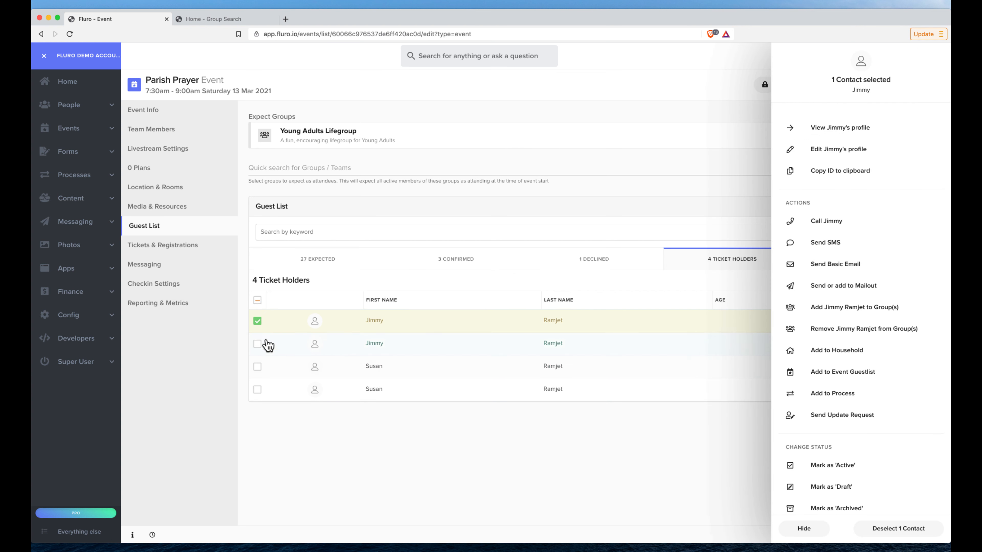
click(257, 321)
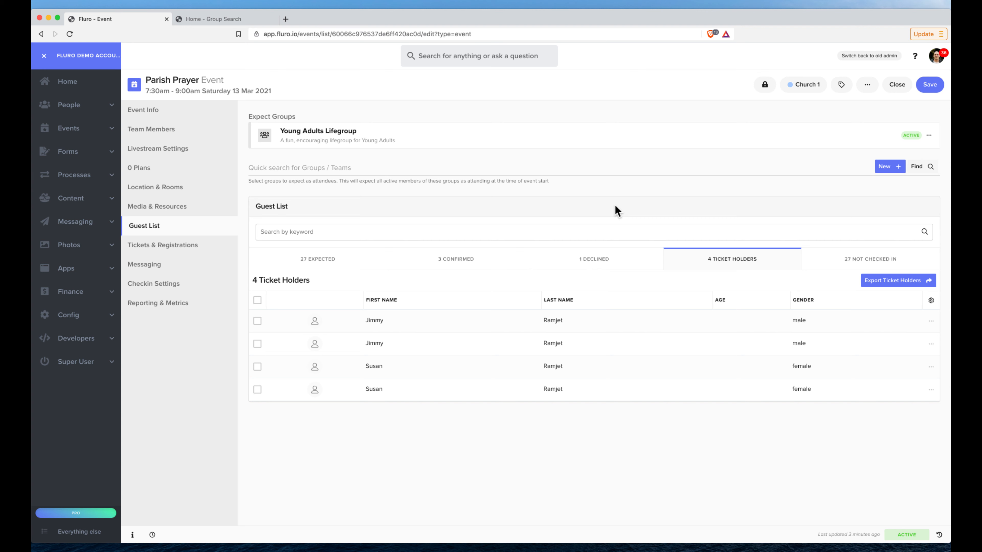
Look over the event's Tickets & Registrations again and return to the expected guests in the guest list
click(187, 246)
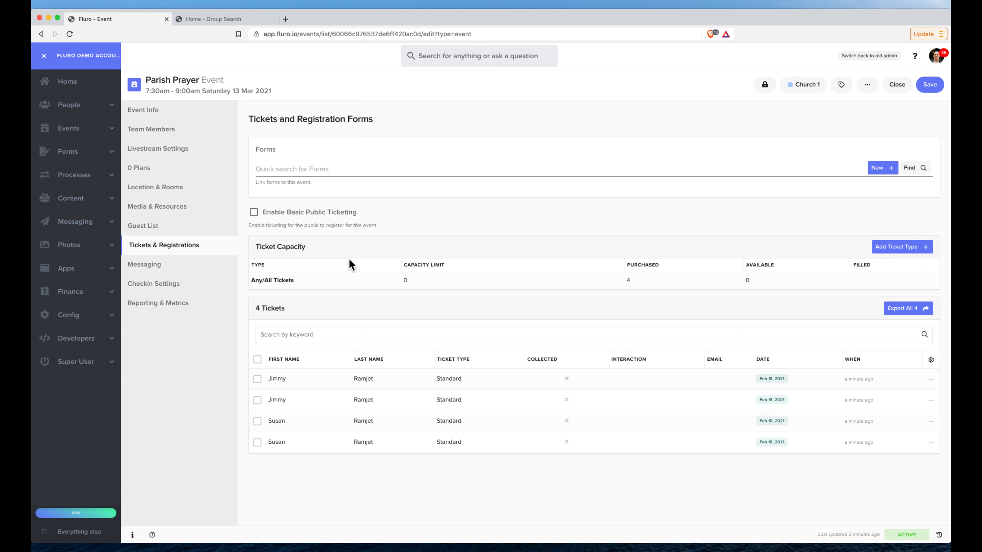
click(184, 228)
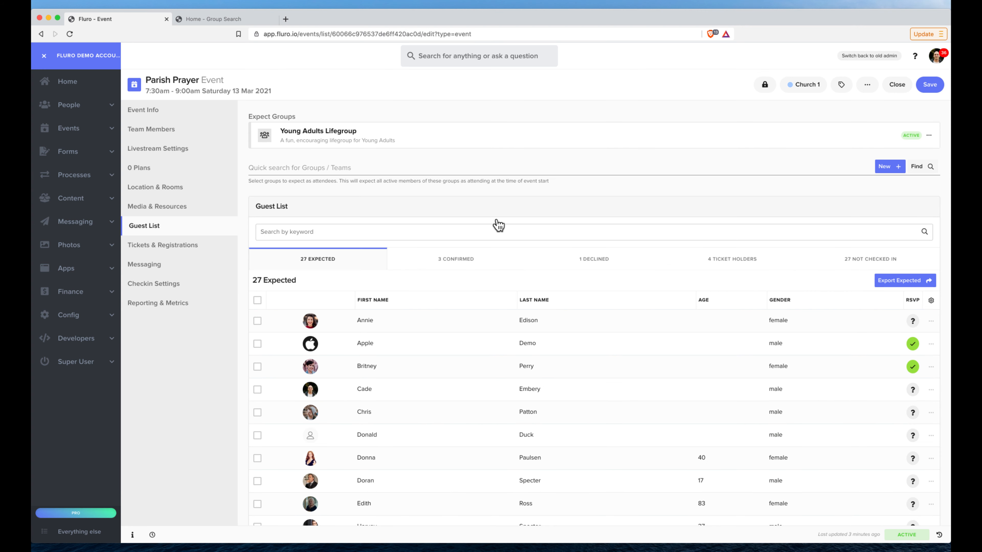